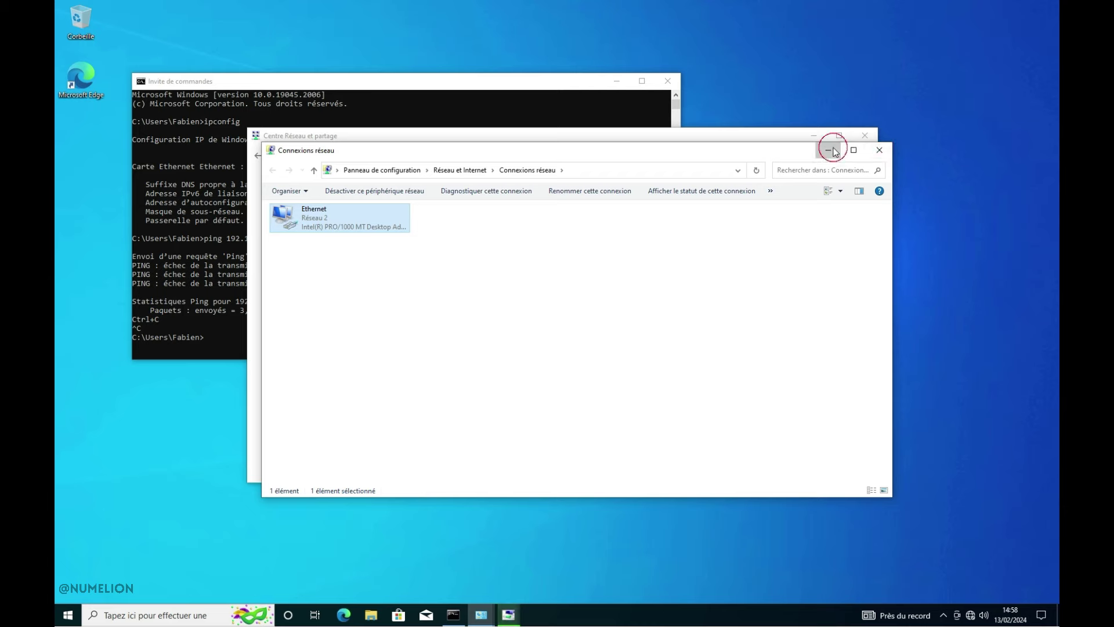
Run ipconfig and re-run the ping to 192.168.30.254 to confirm 192.168.30.10 with 0% loss
left_click(814, 135)
left_click_drag(525, 184, 775, 176)
left_click(549, 323)
type("ipconfig")
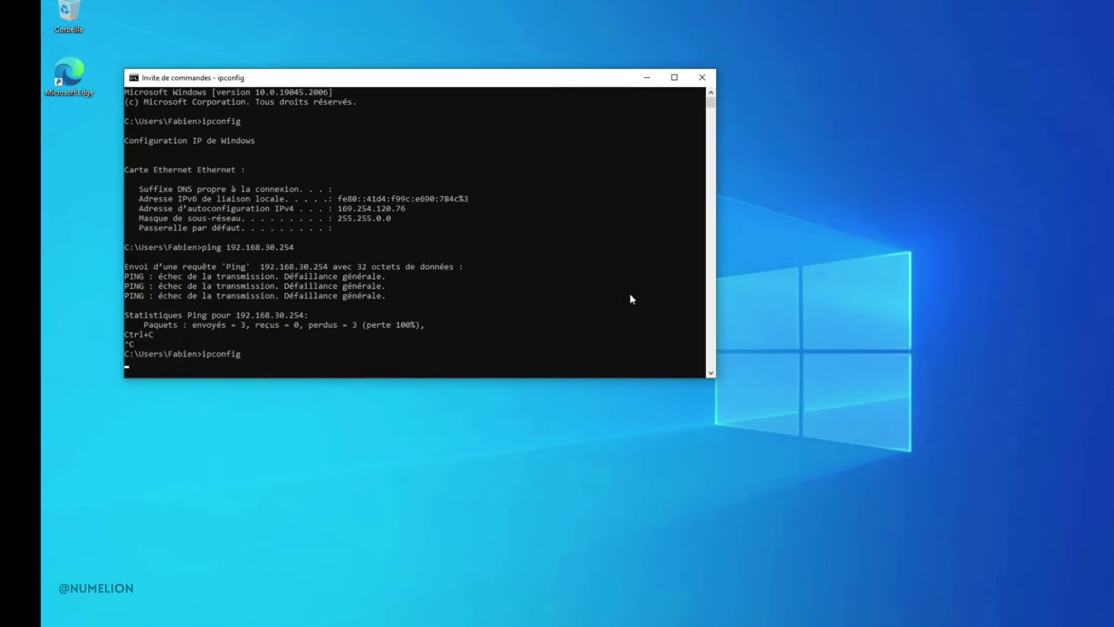
key("Return")
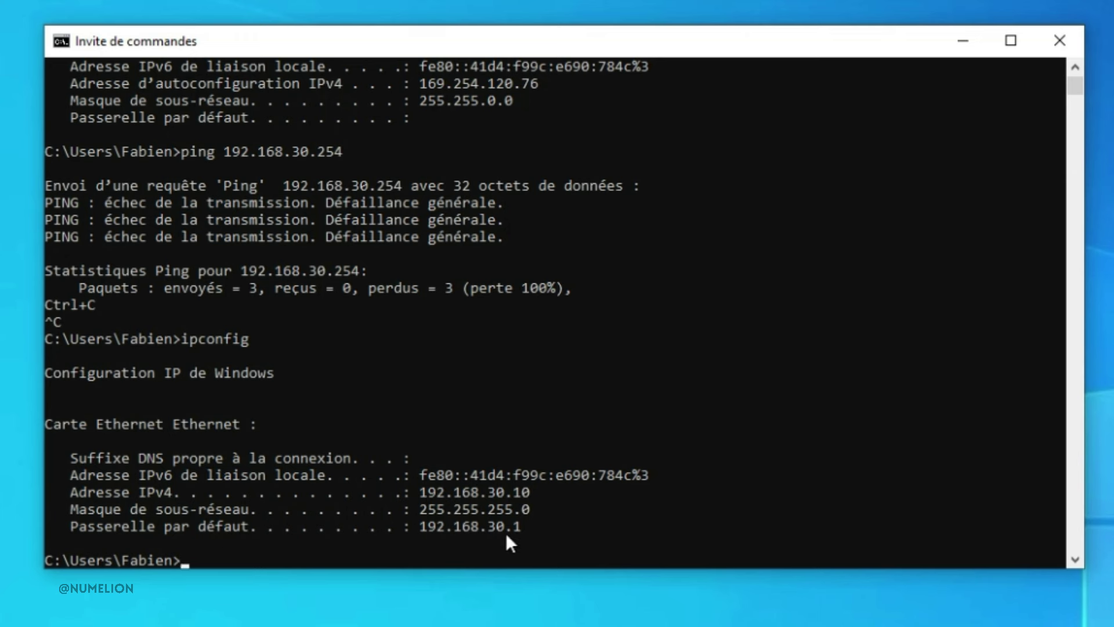
key("Up")
key("Up")
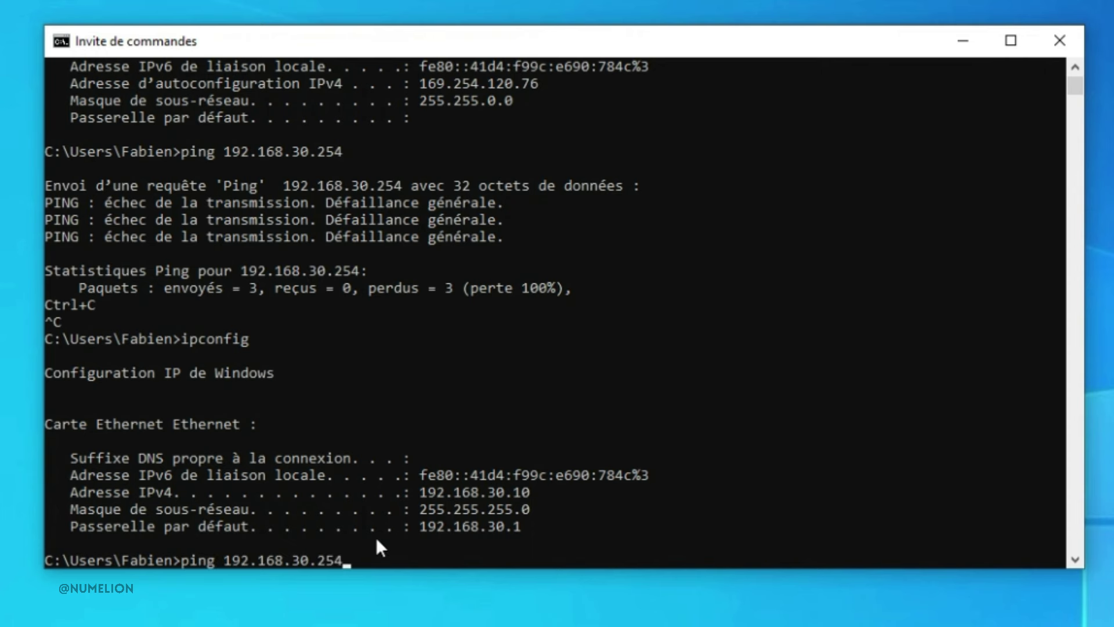
key("Return")
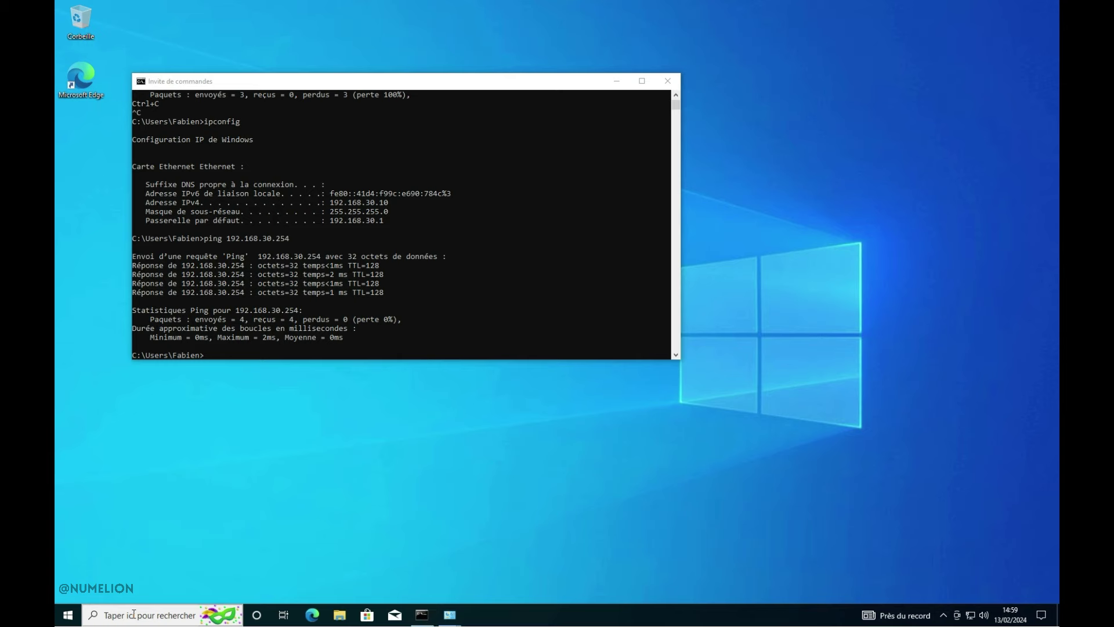
Open Control Panel by searching 'panneau', switch to Petites icônes view, and open Système
left_click(133, 615)
type("panneau")
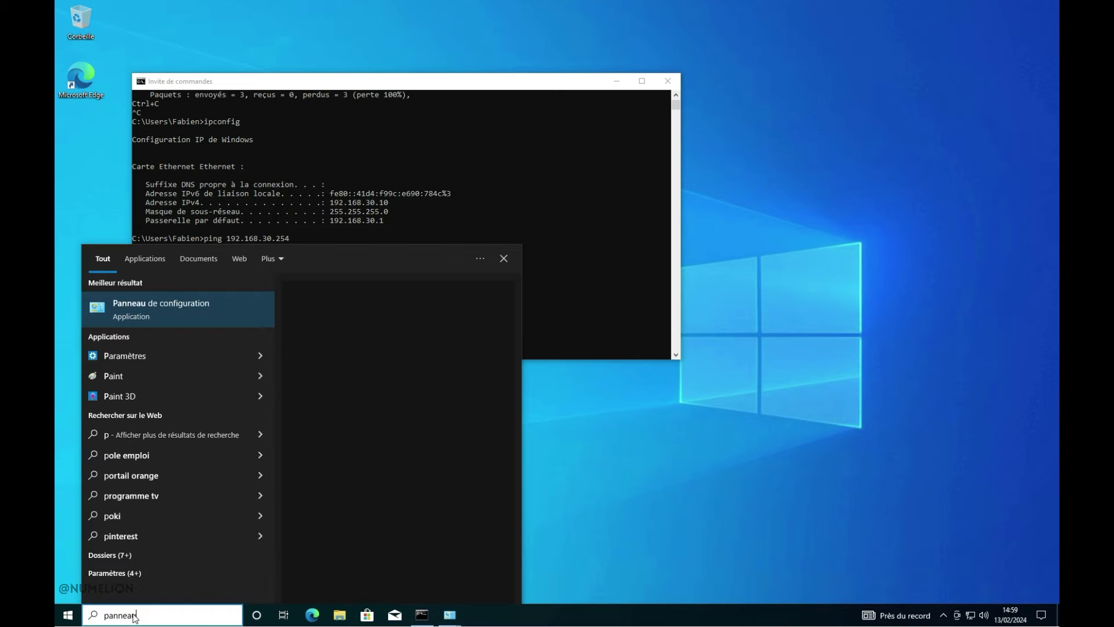
left_click(158, 315)
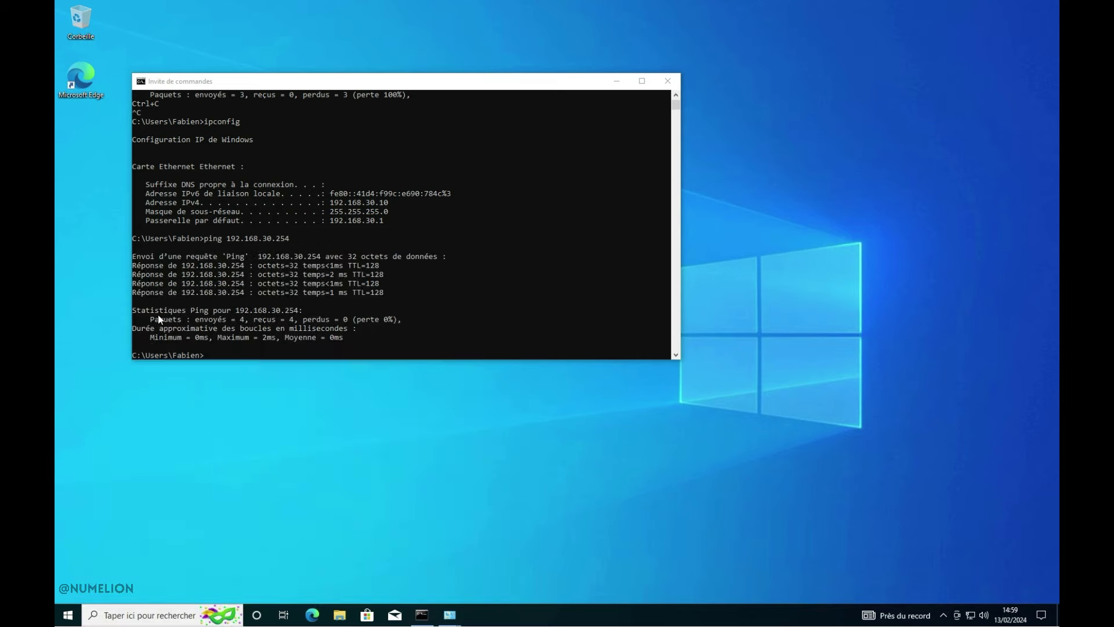
left_click(739, 202)
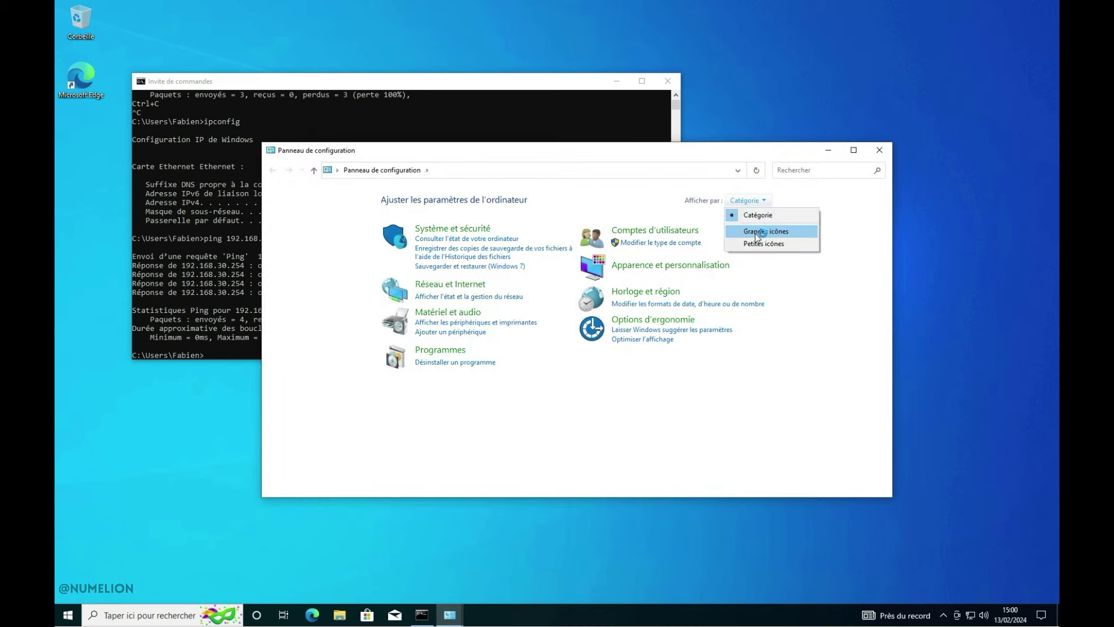
left_click(760, 244)
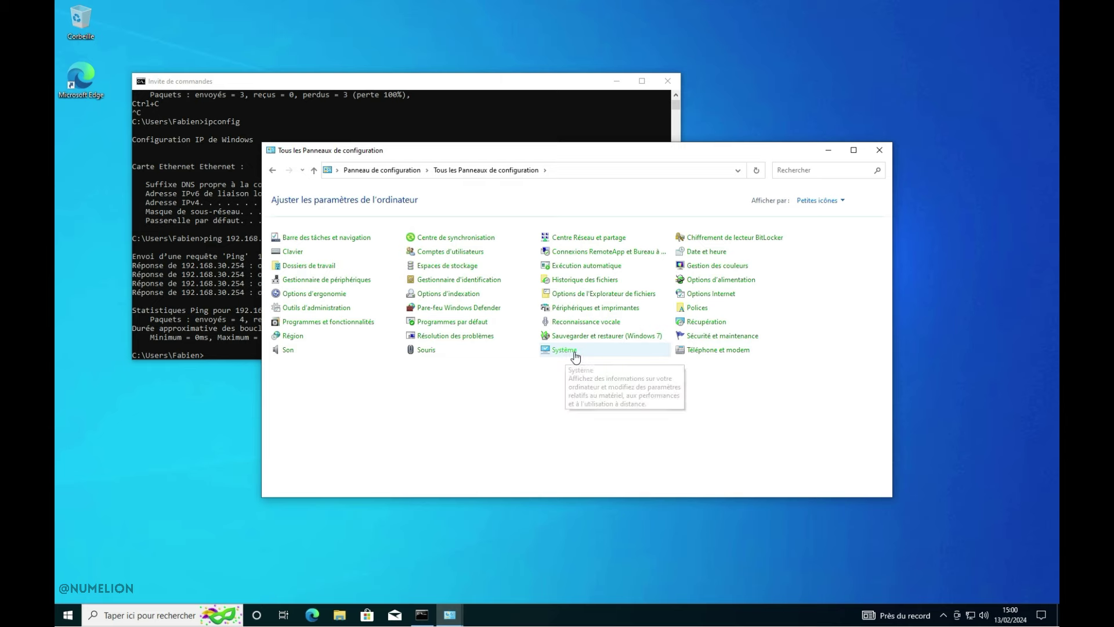
left_click(564, 349)
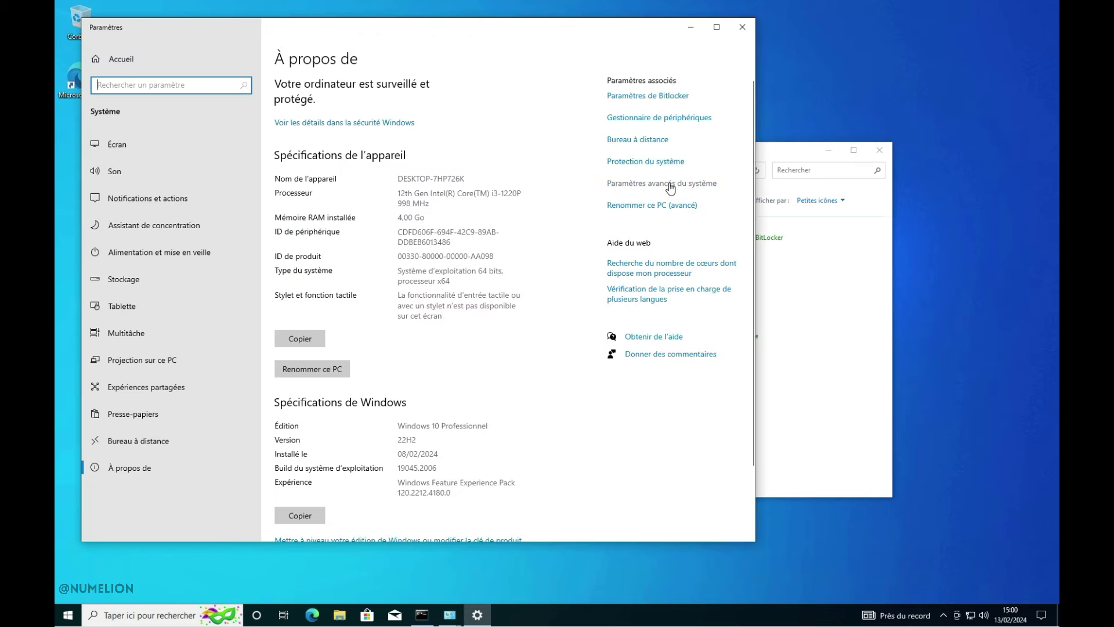
Go to Paramètres avancés du système, Nom de l'ordinateur tab, and open the Modifier dialog
left_click(670, 184)
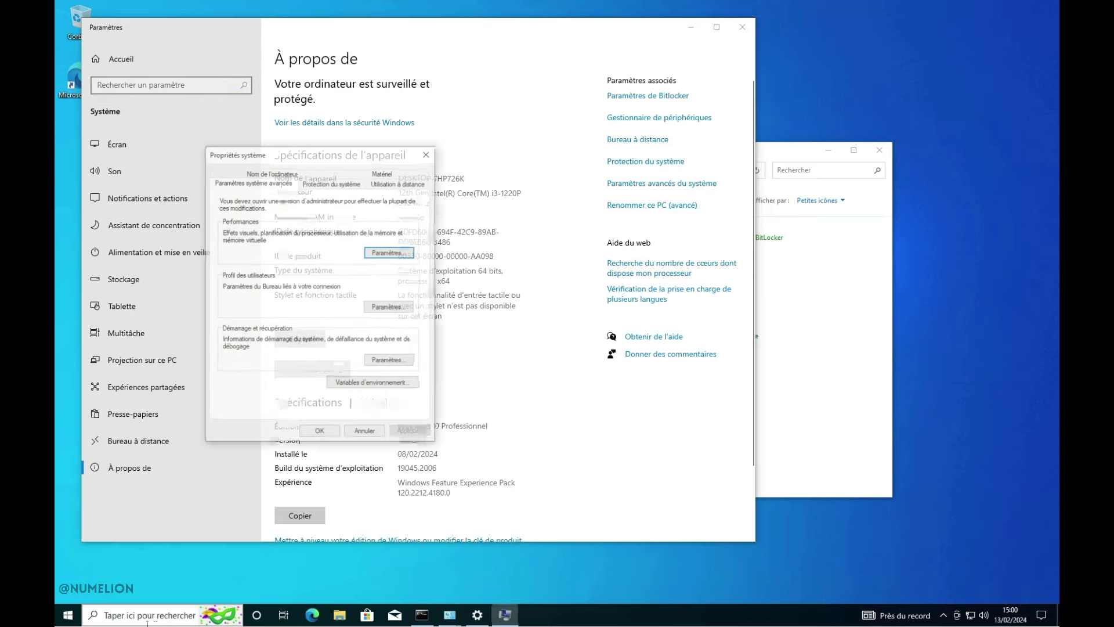
left_click(273, 150)
left_click_drag(273, 150, 444, 184)
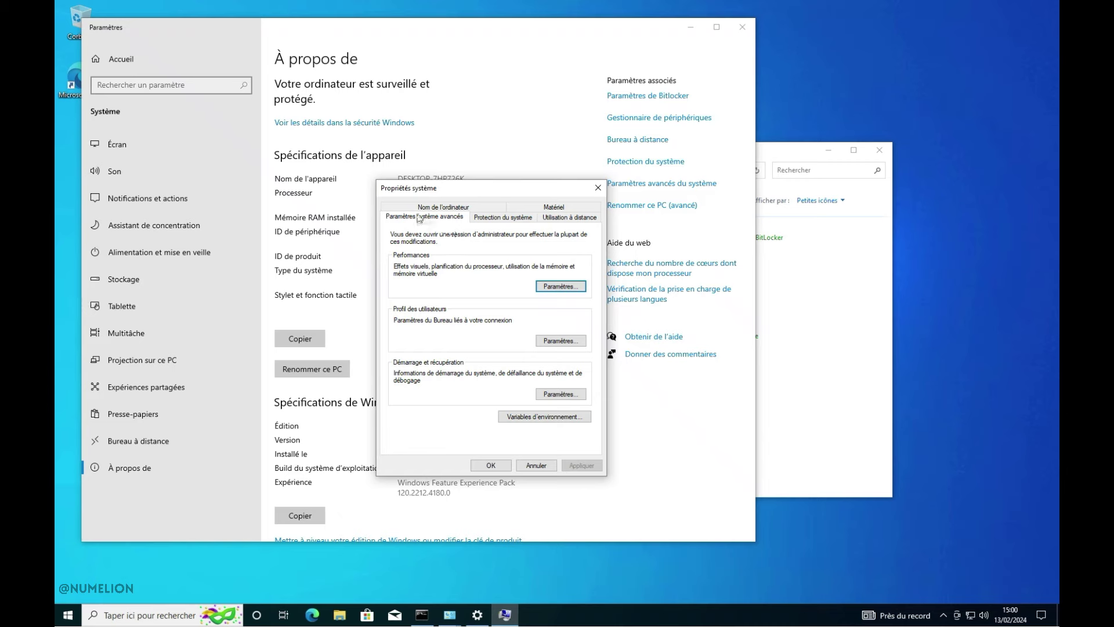
left_click(434, 208)
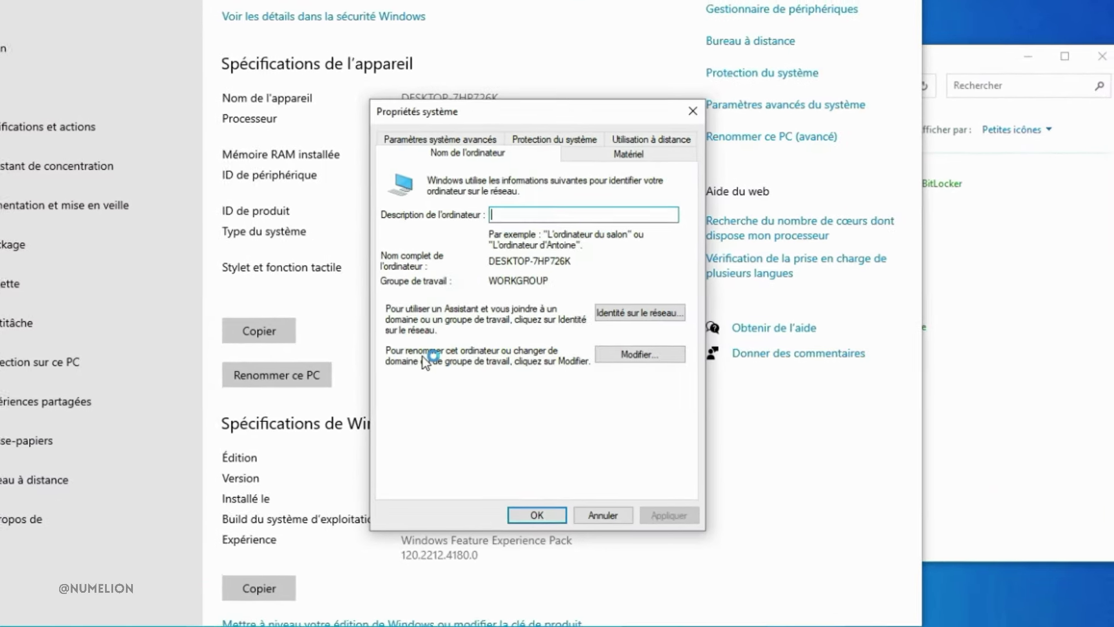
left_click(680, 352)
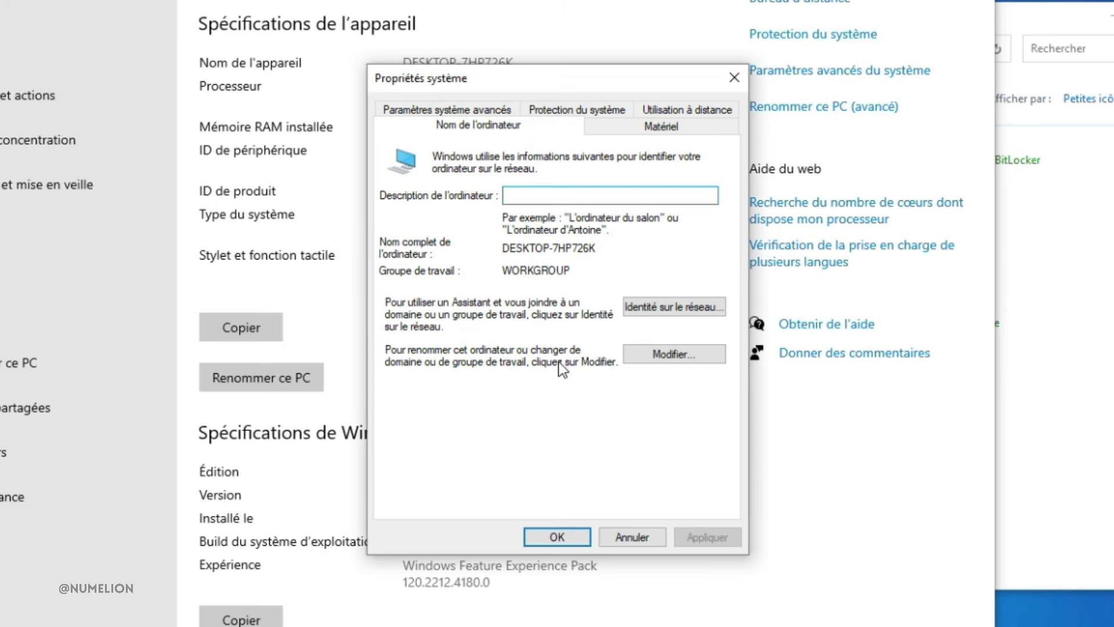
left_click(650, 354)
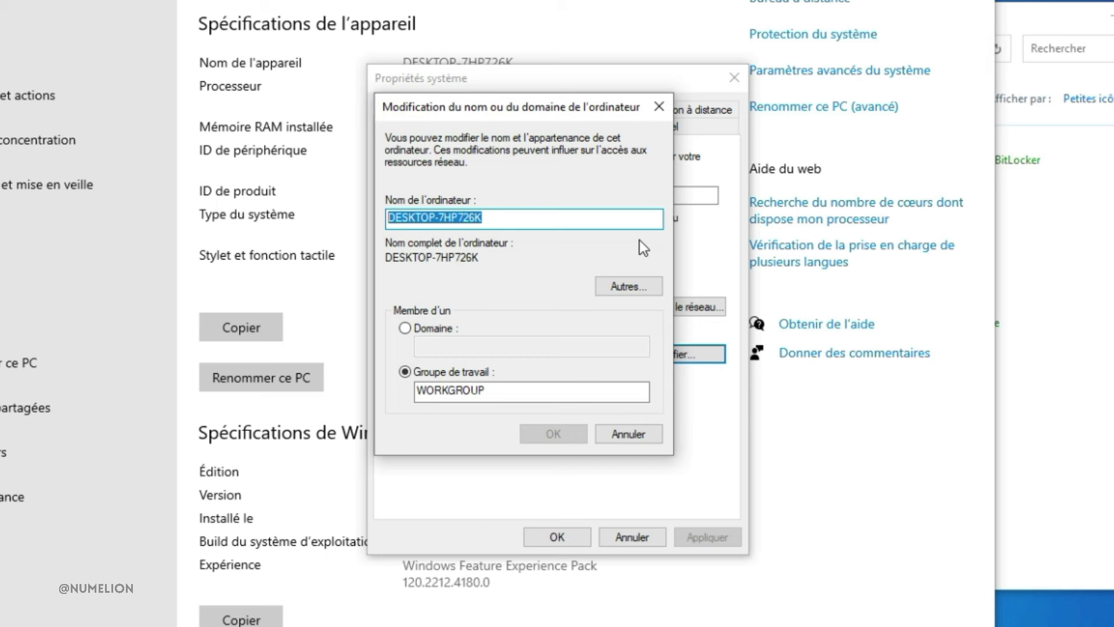
Rename the computer to PC1 and make it a member of domain numelion.local
type("PC1")
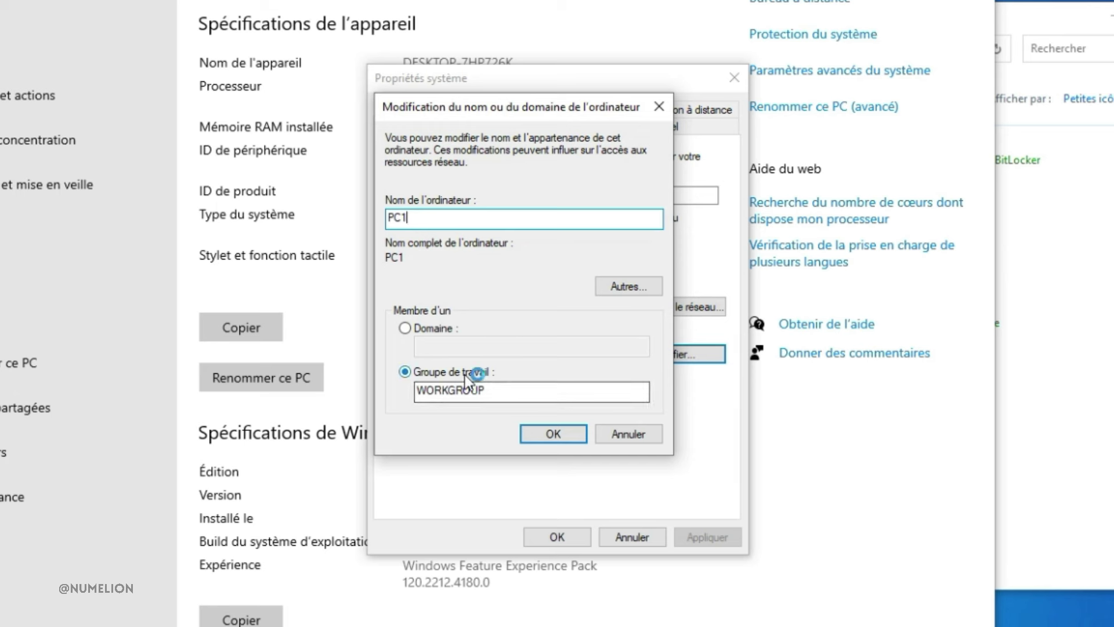
left_click(433, 329)
left_click(517, 346)
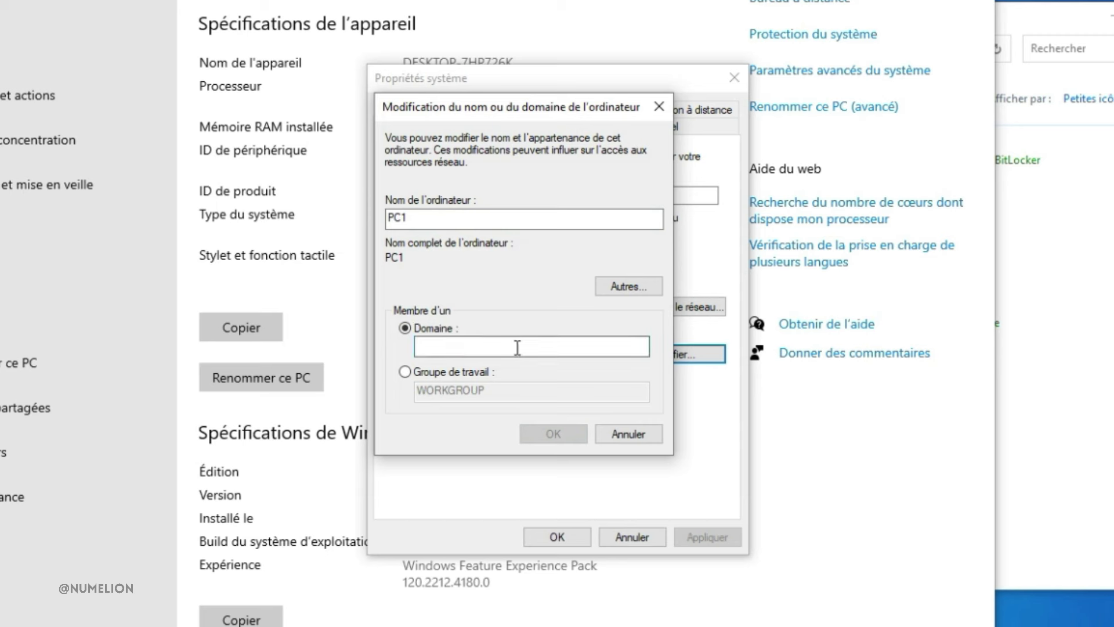
type("numelion.local")
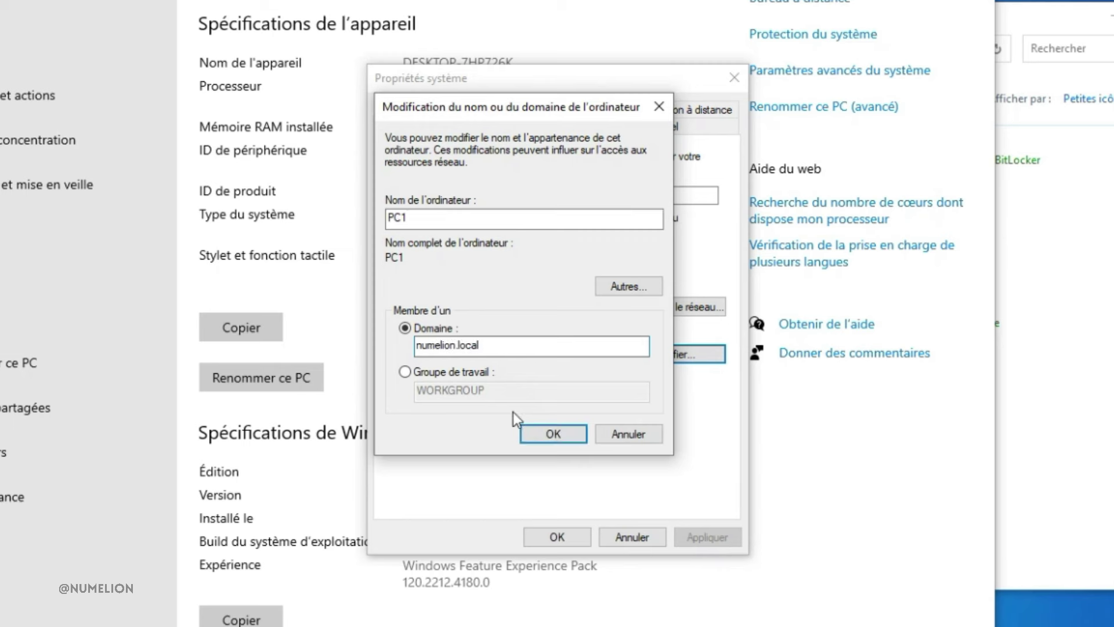
left_click(552, 434)
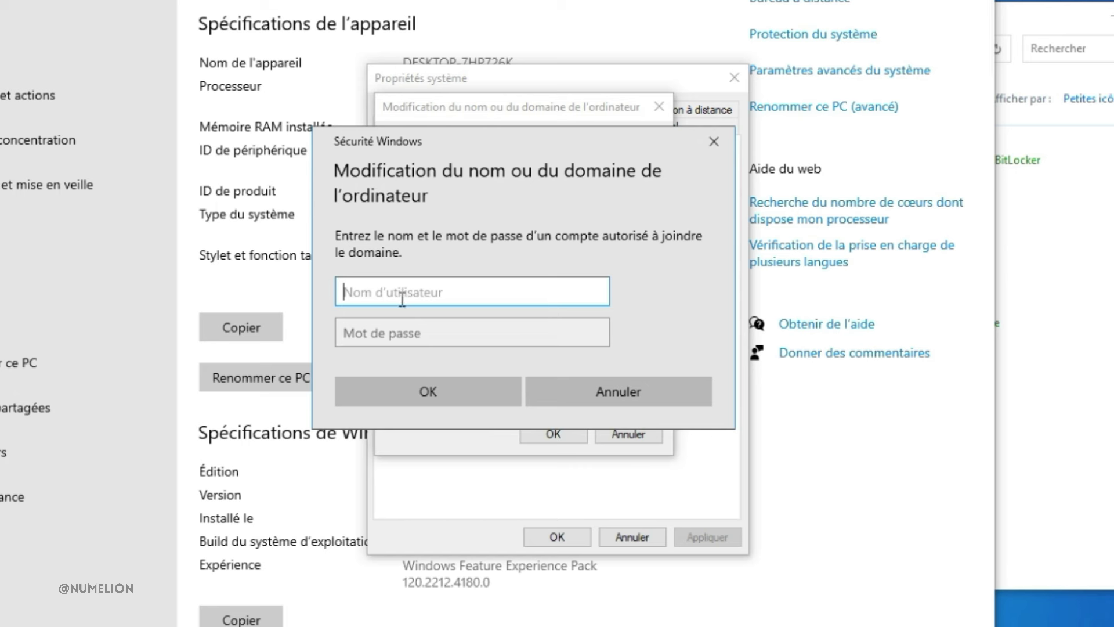
Authorise the join with the Administrateur account and its password
type("Administ")
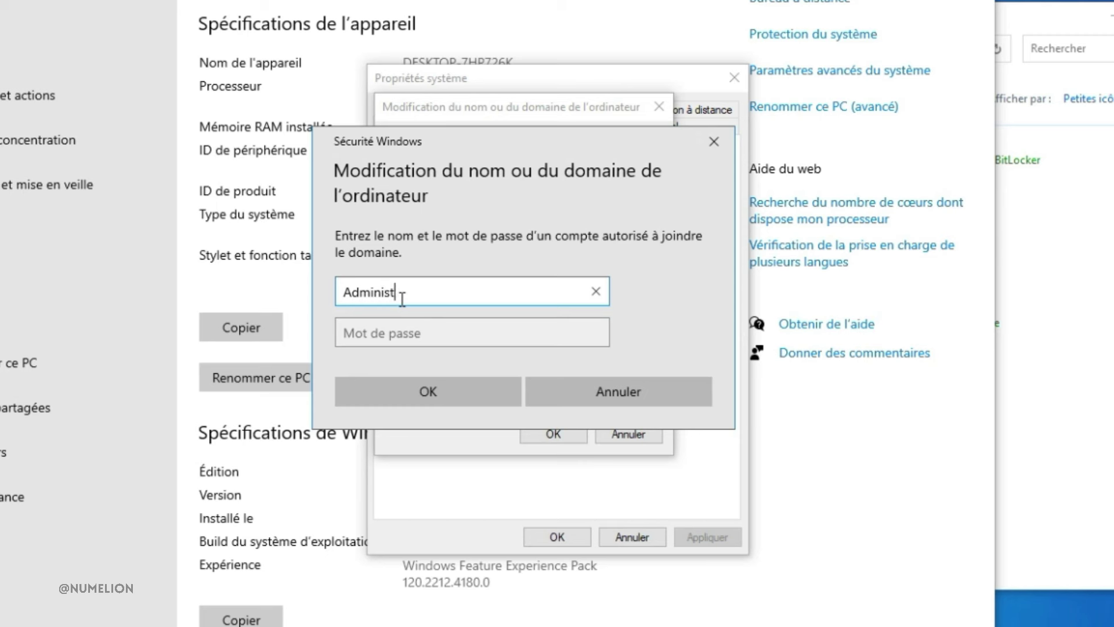
type("rateur")
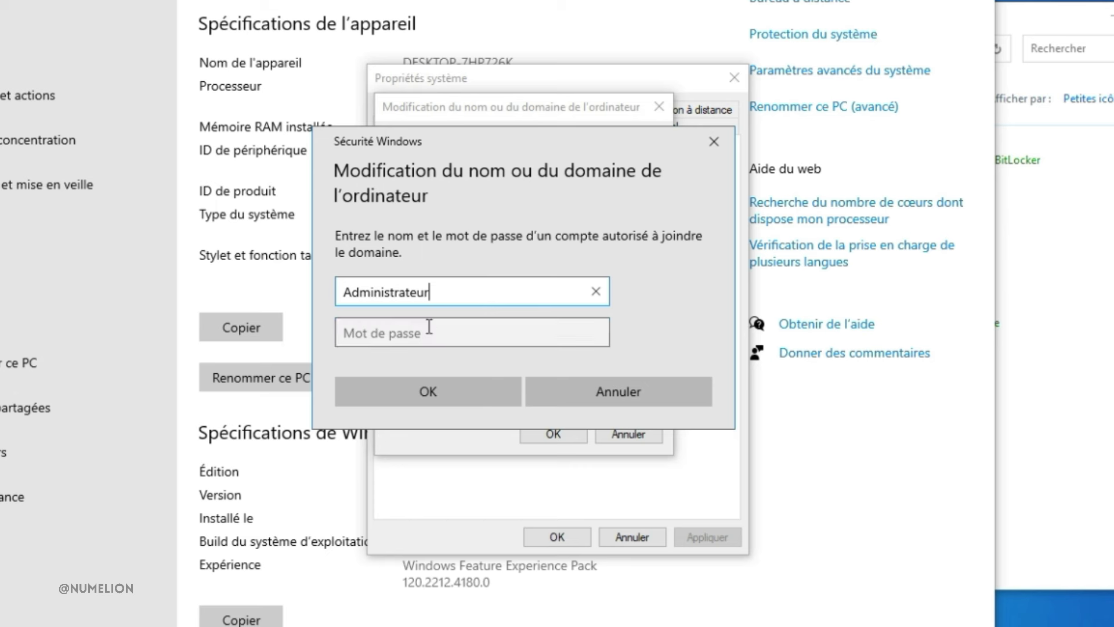
left_click(485, 338)
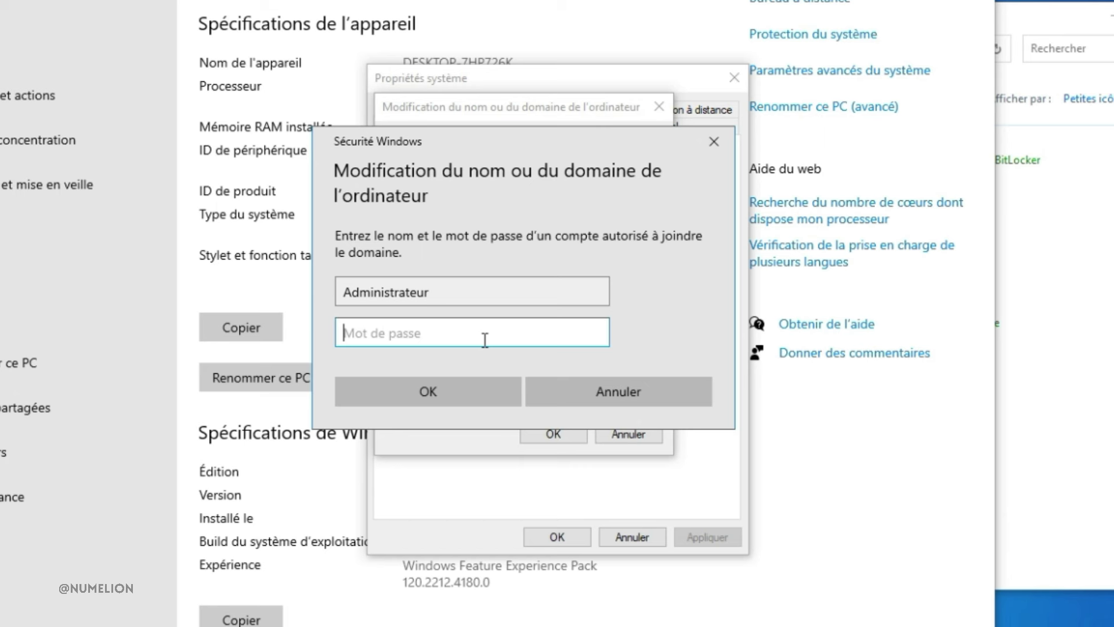
type("••••••••••••••••")
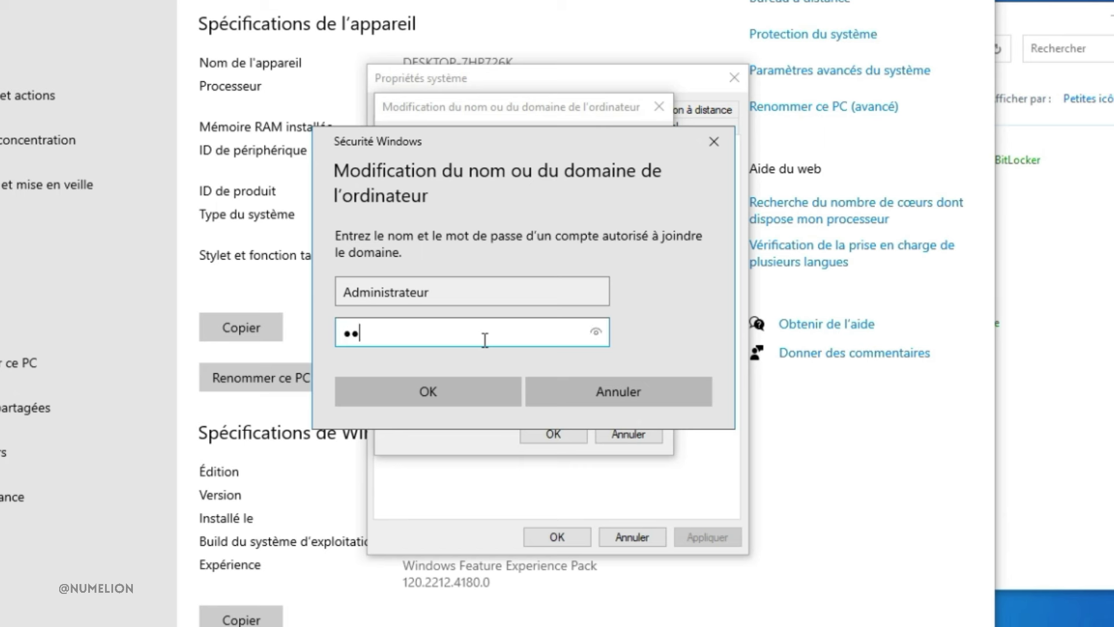
left_click(417, 398)
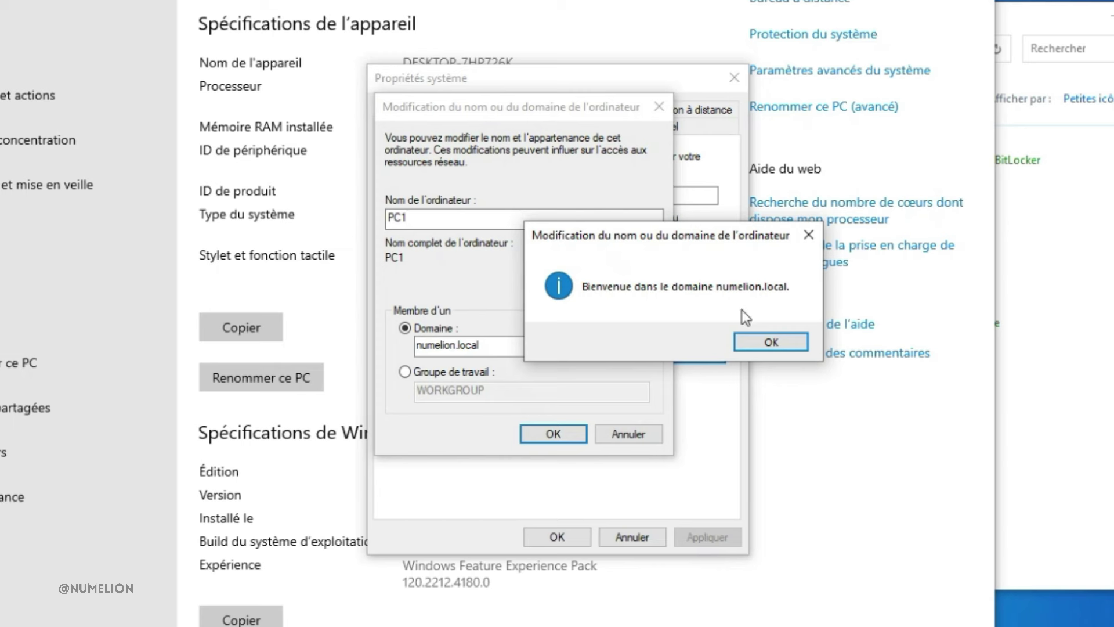
Acknowledge the welcome and restart messages, close System Properties, and restart now
left_click(759, 343)
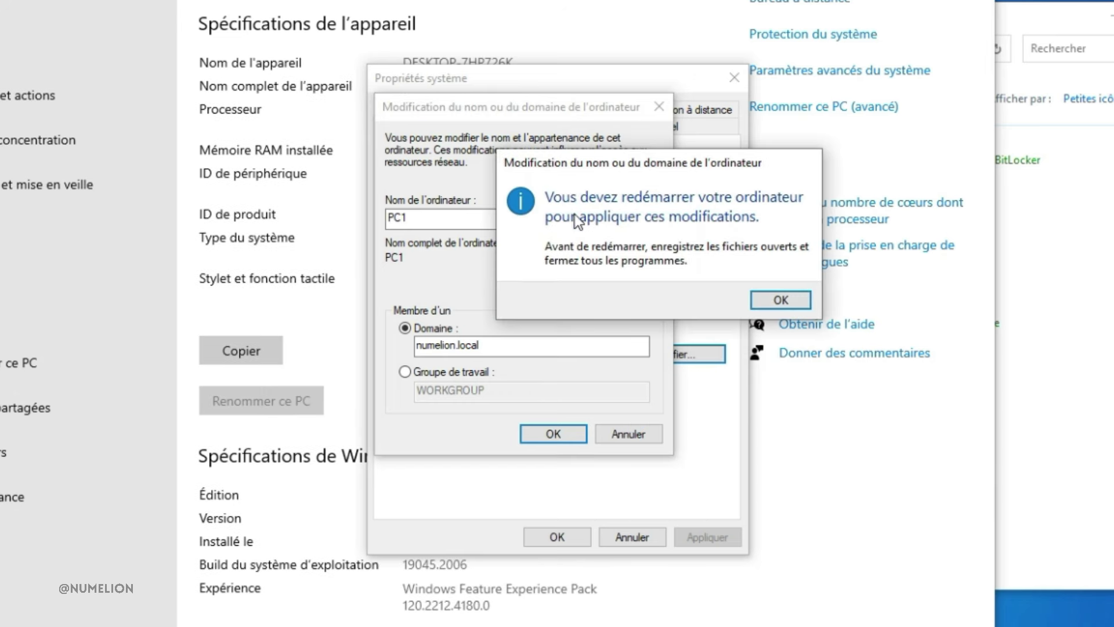
left_click(768, 301)
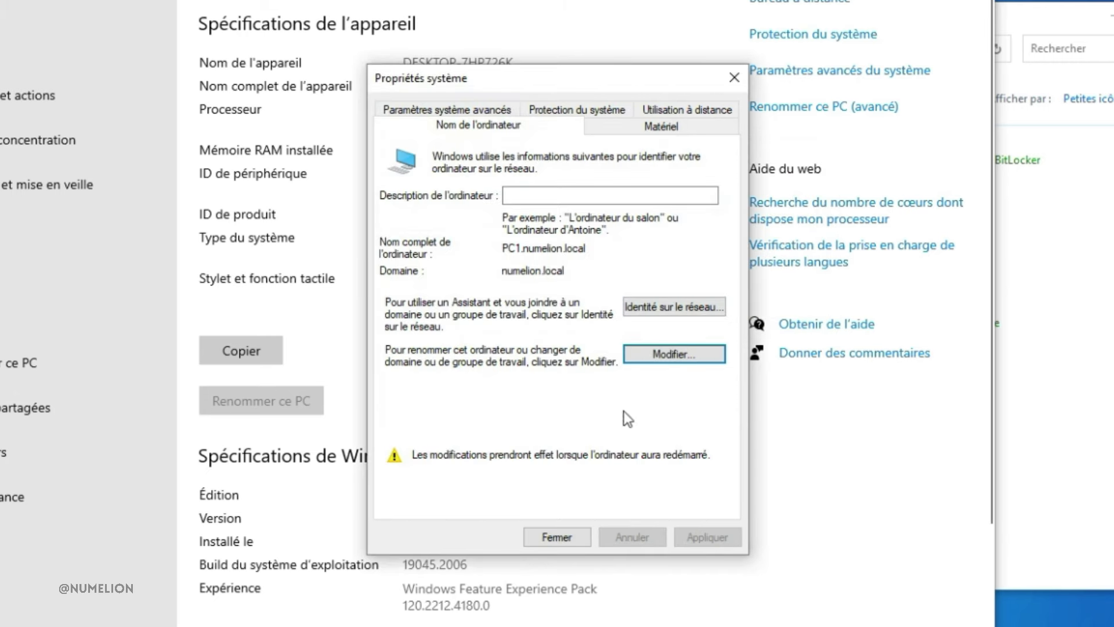
left_click(552, 538)
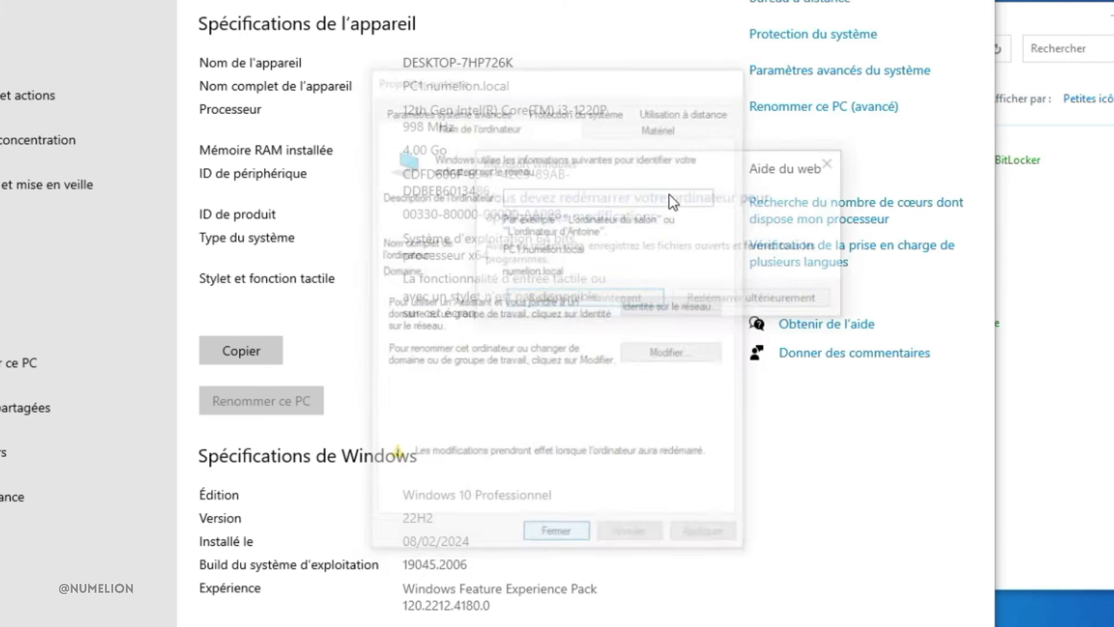
left_click(583, 302)
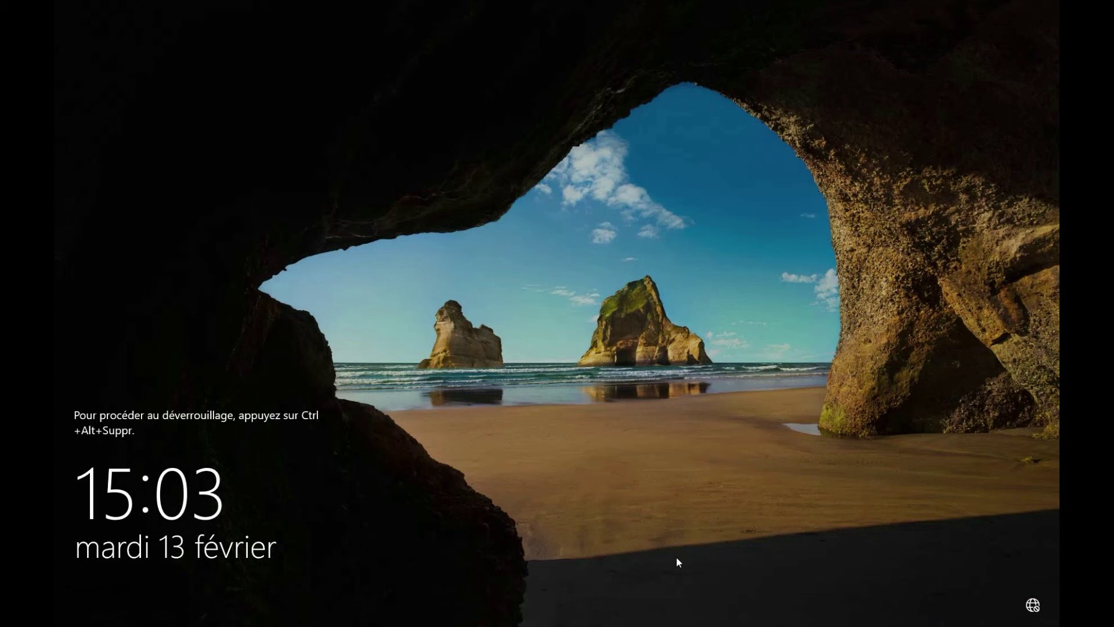
Unlock the server and launch Active Directory Users and Computers from Outils
left_click(157, 12)
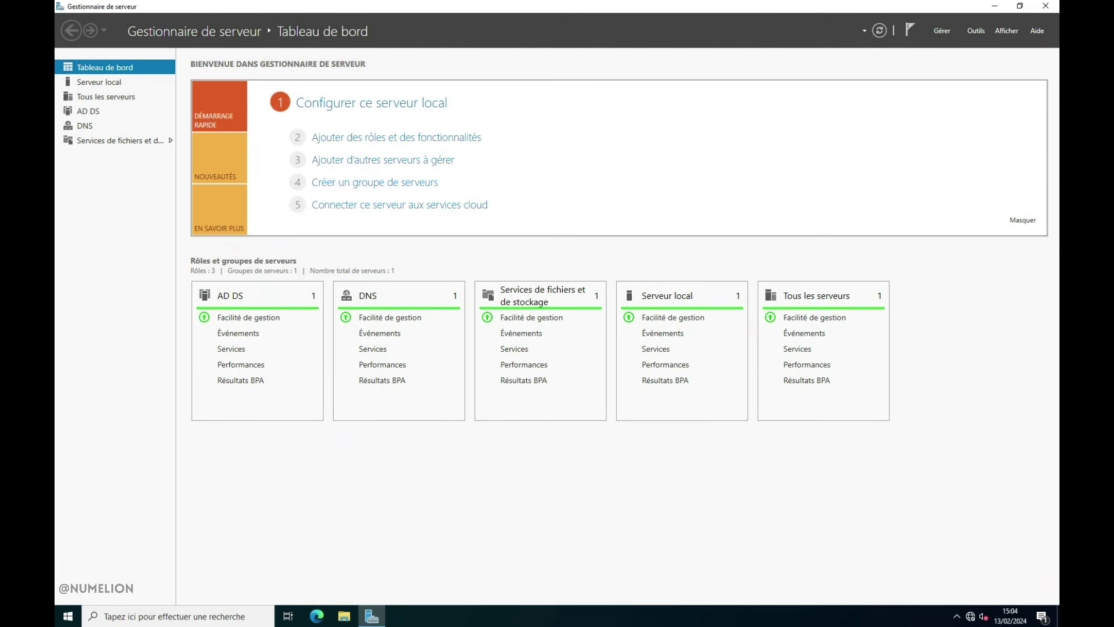
left_click(976, 30)
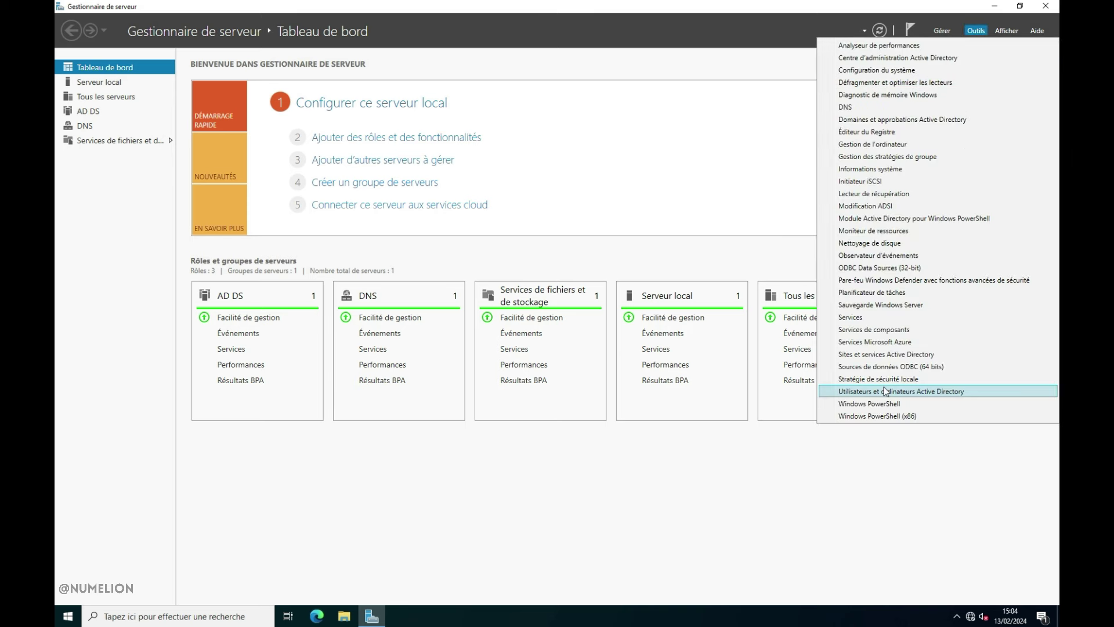
left_click(883, 390)
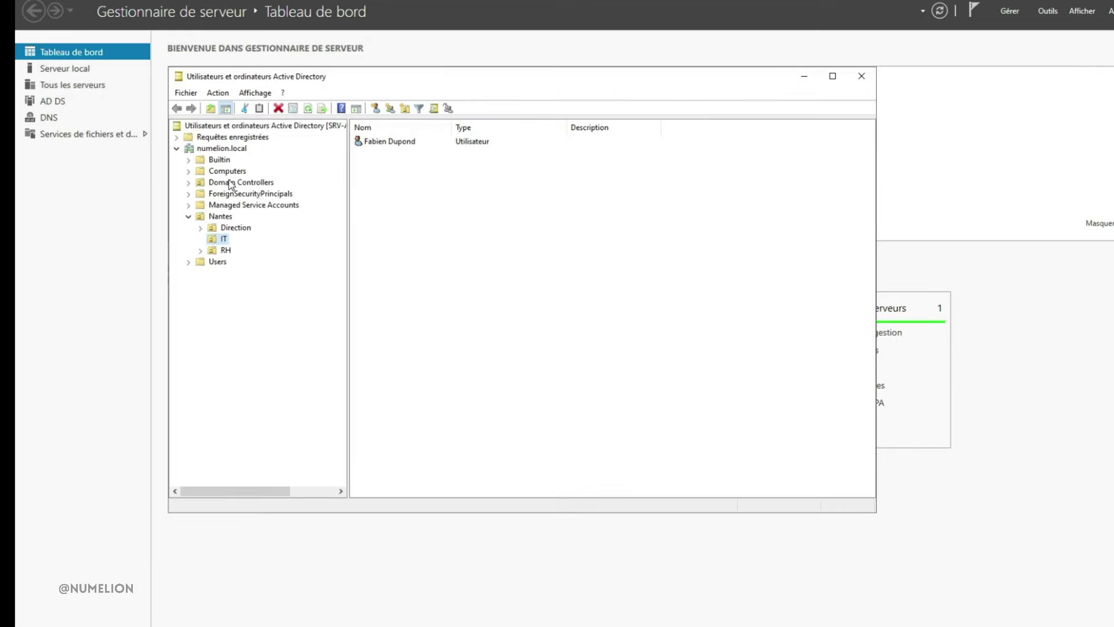
Check that PC1 appears under Computers, then view the IT unit's user
left_click(227, 171)
left_click(362, 143)
left_click(371, 124)
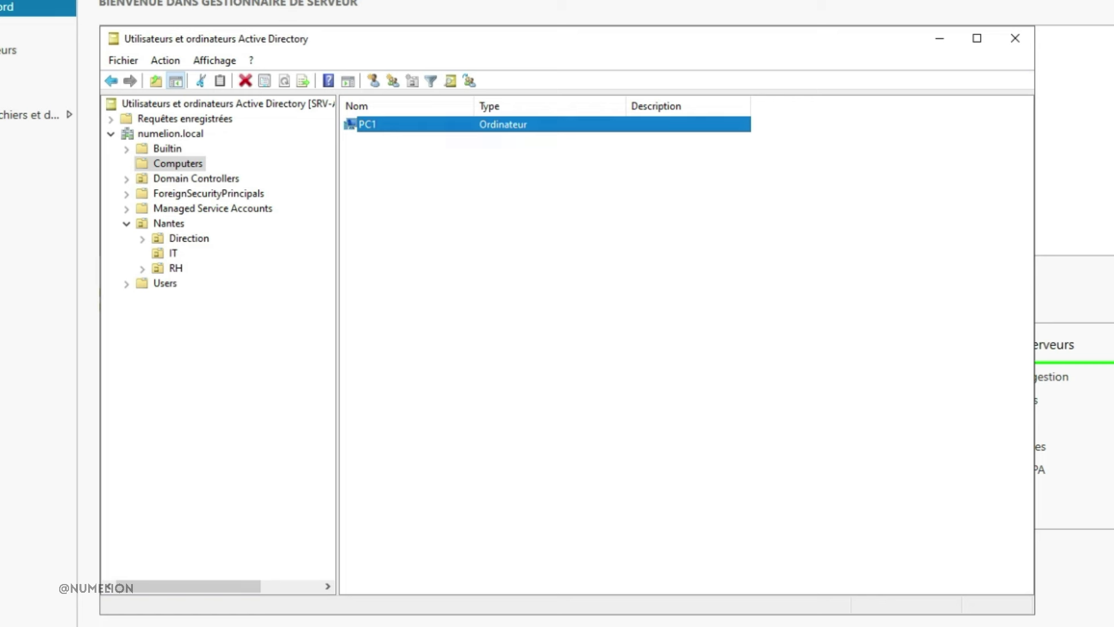
left_click(172, 253)
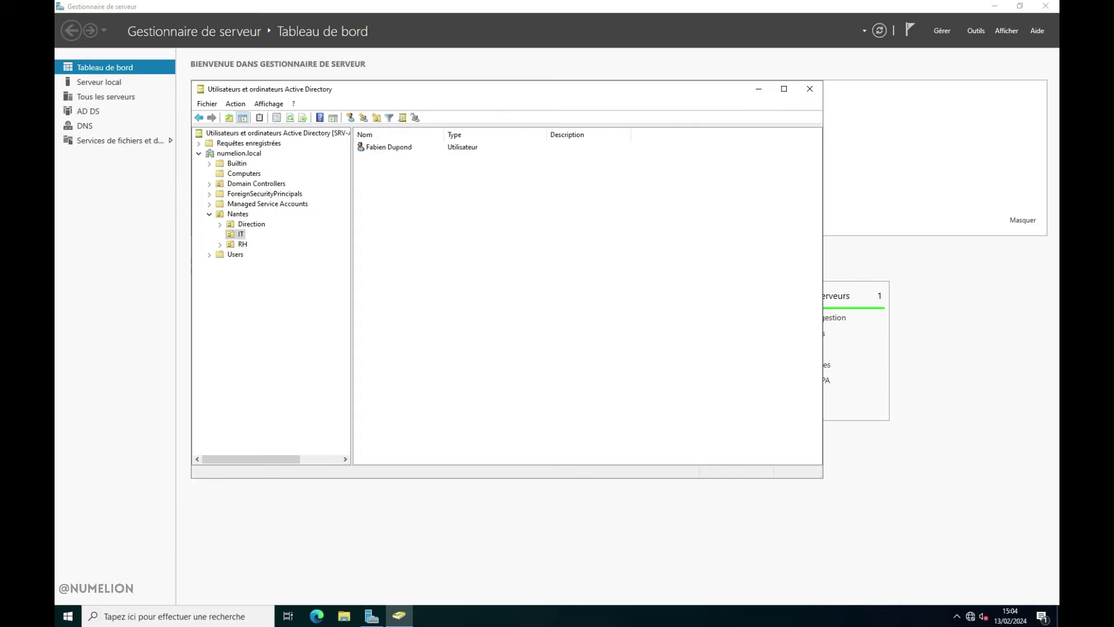
Sign in as Autre utilisateur with the NUMELION domain user's username and password
key("super+l")
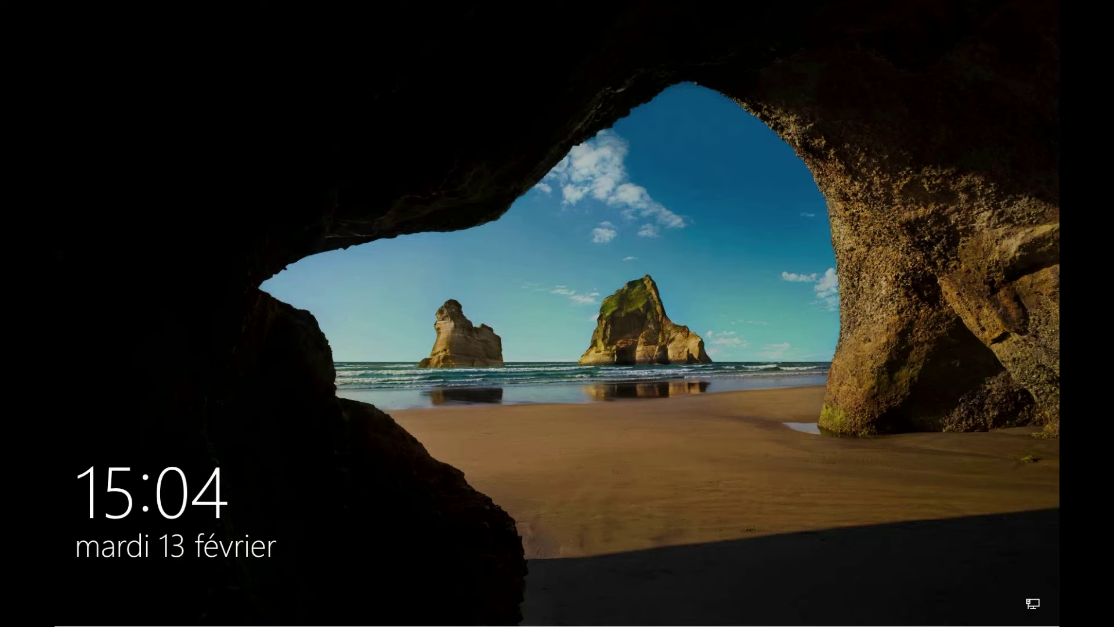
left_click(651, 404)
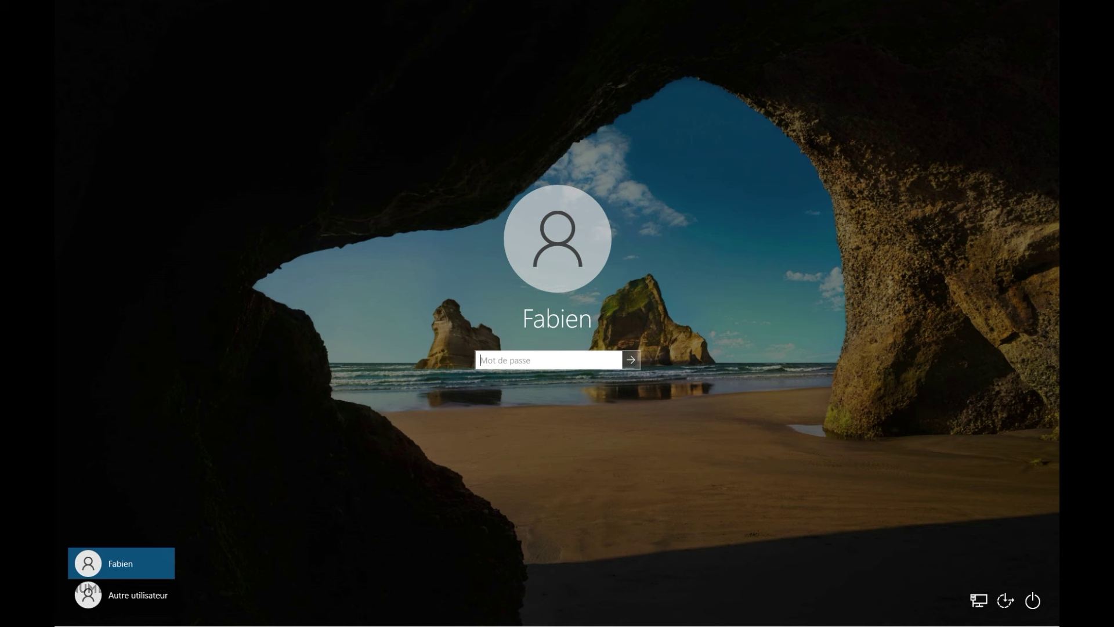
left_click(150, 597)
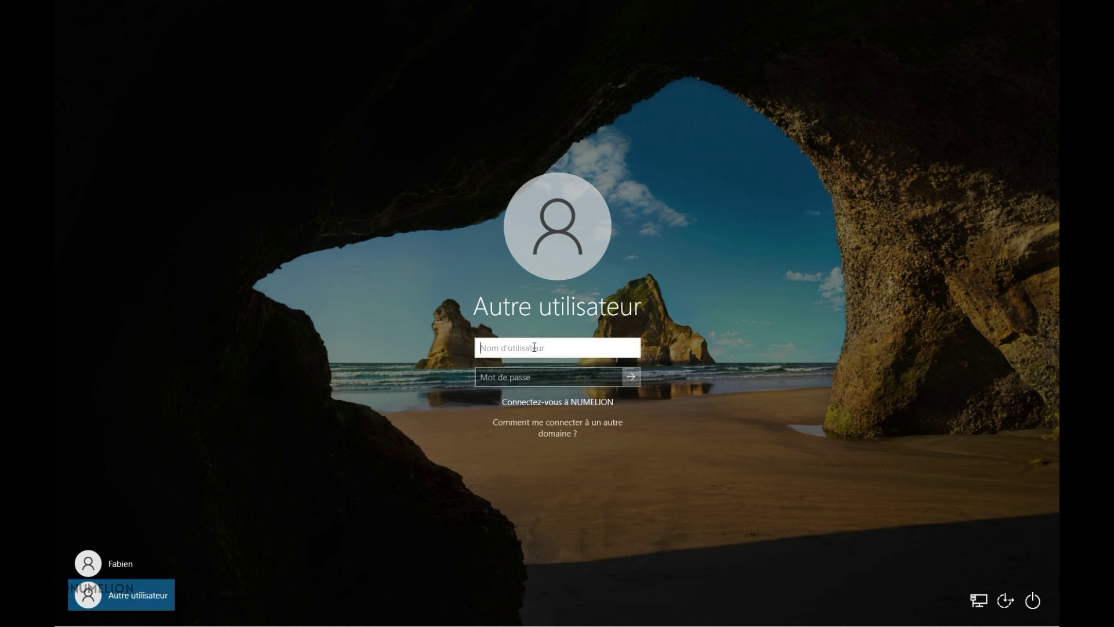
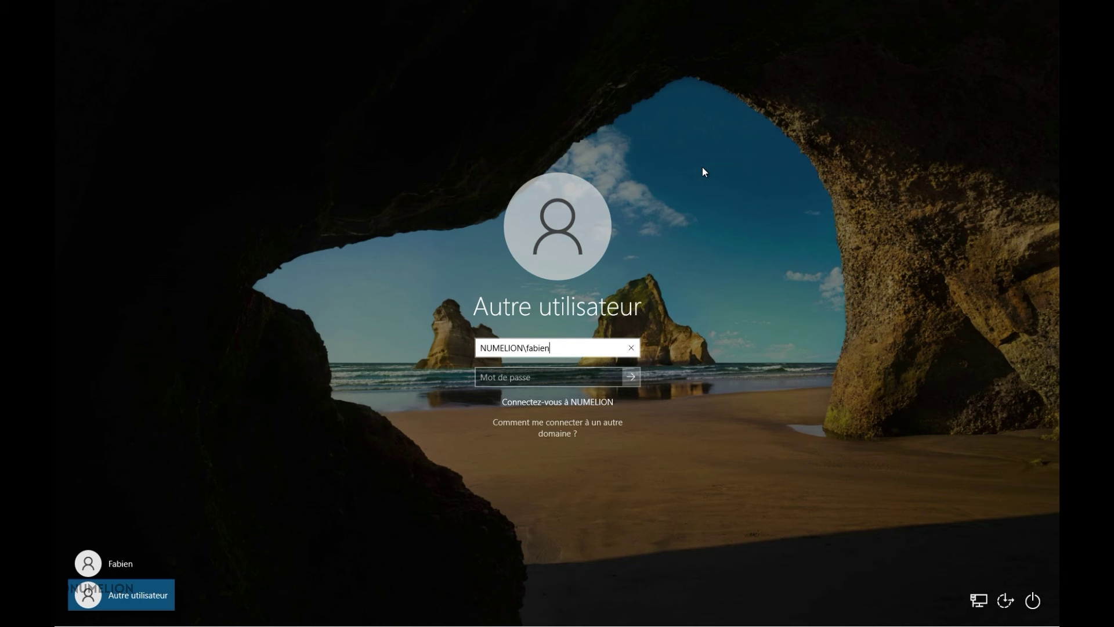
key("Tab")
type("•••")
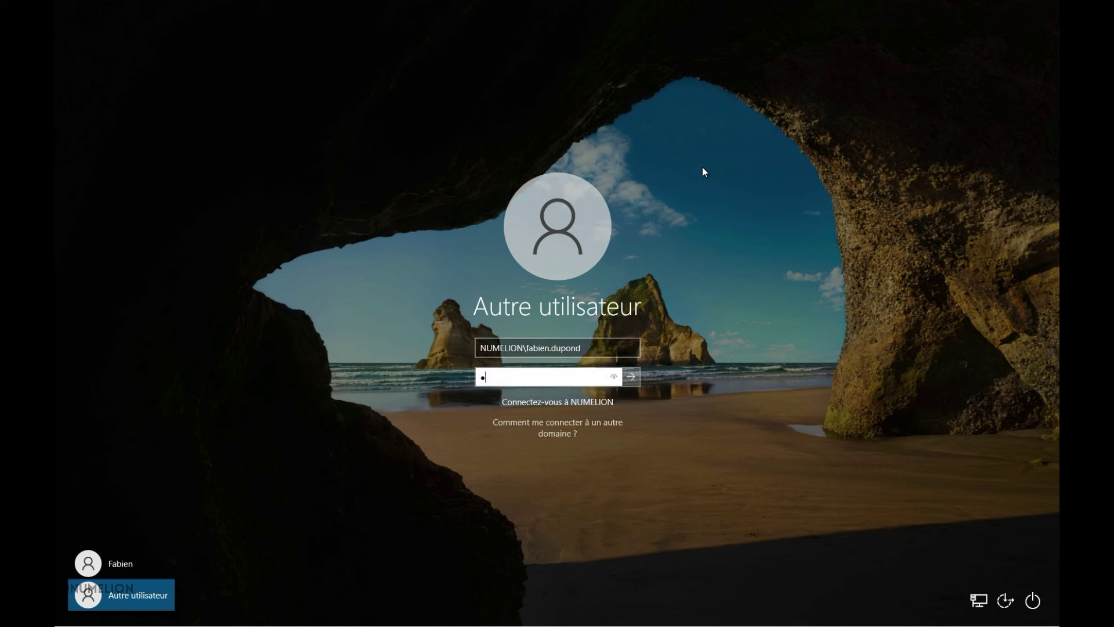
type("•••••")
key("Return")
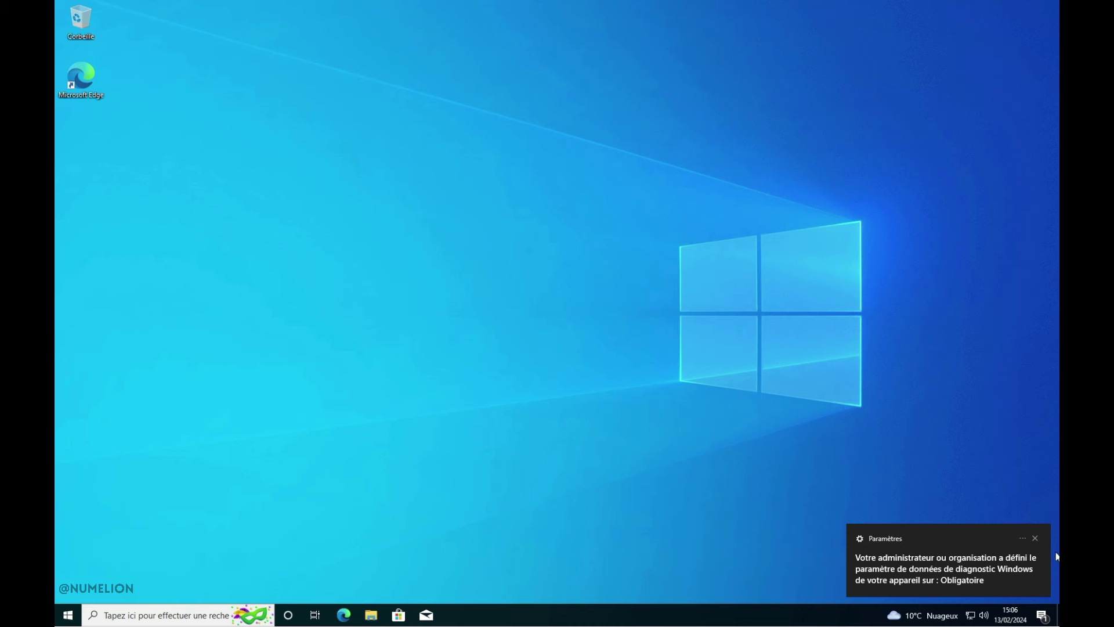
Close the diagnostic-data notification and open Start to see the signed-in domain user
left_click(1036, 538)
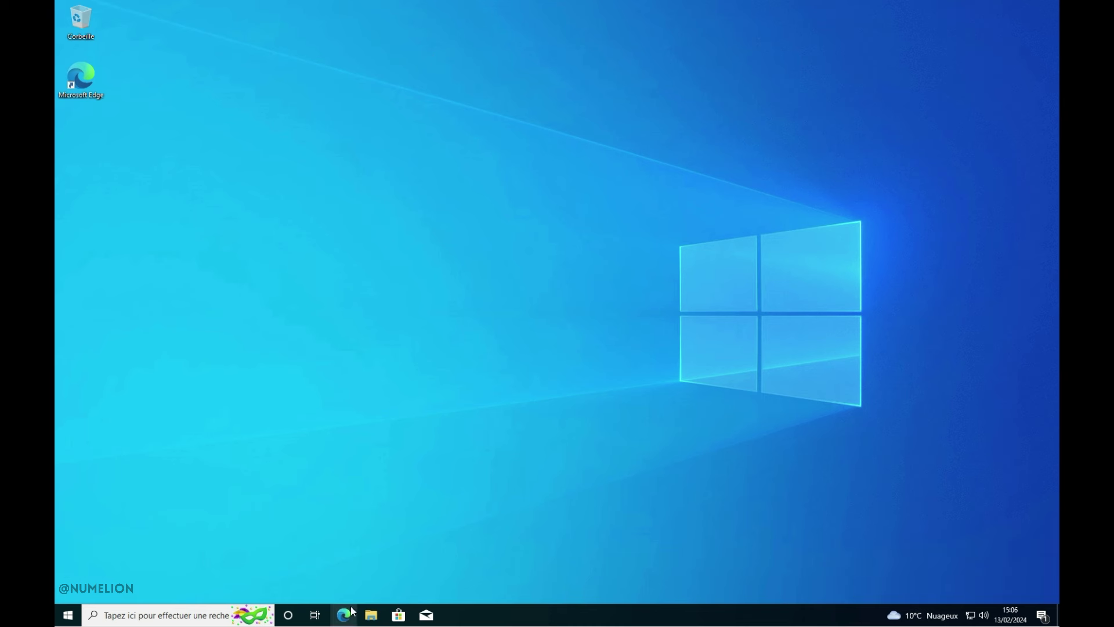
left_click(69, 615)
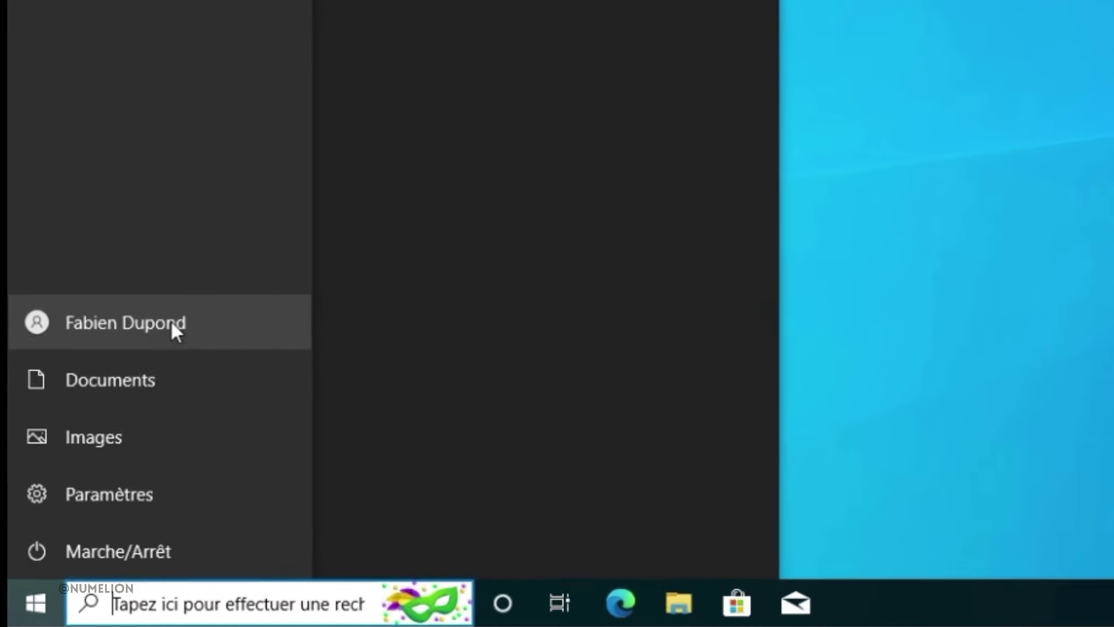